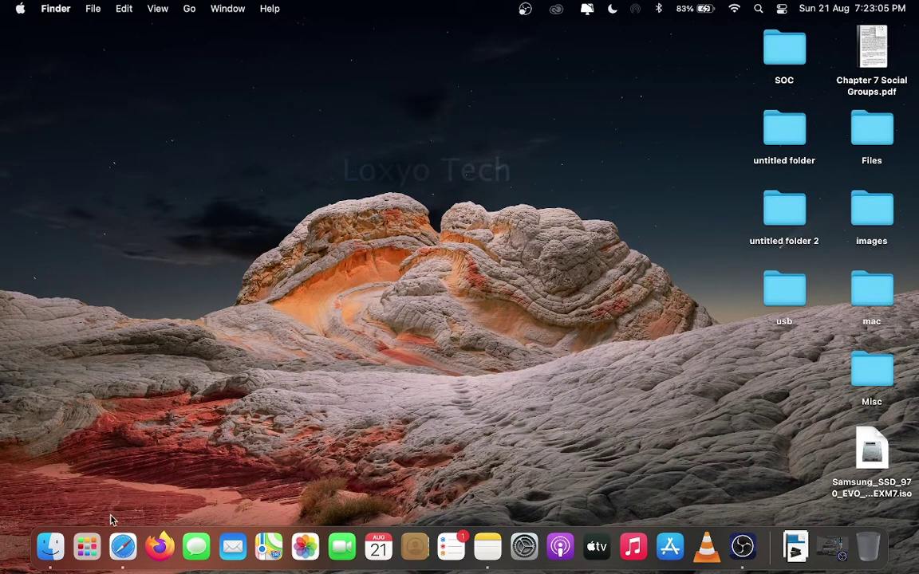
Open Safari, load google.com and search for 'Samsung Magician & SSD Tools'
left_click(117, 545)
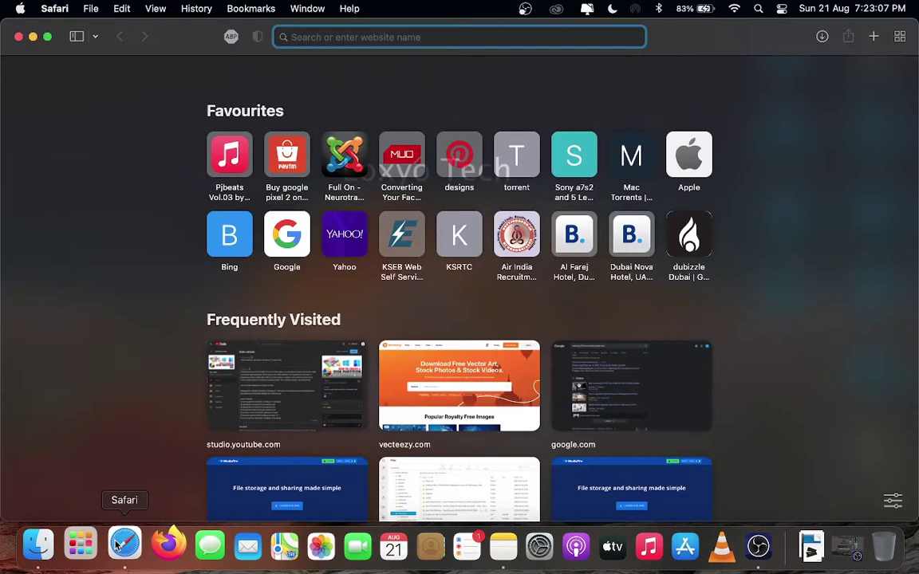
type("goo")
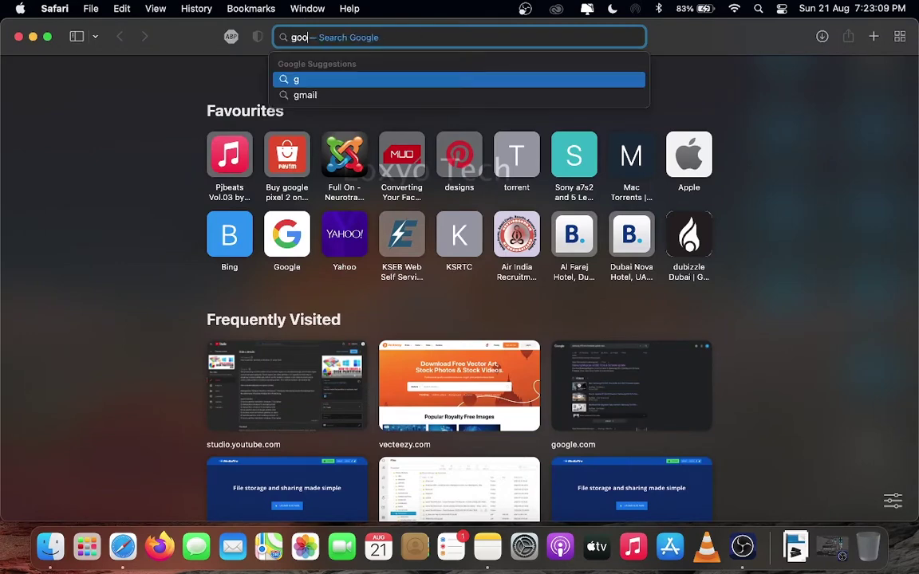
key("Return")
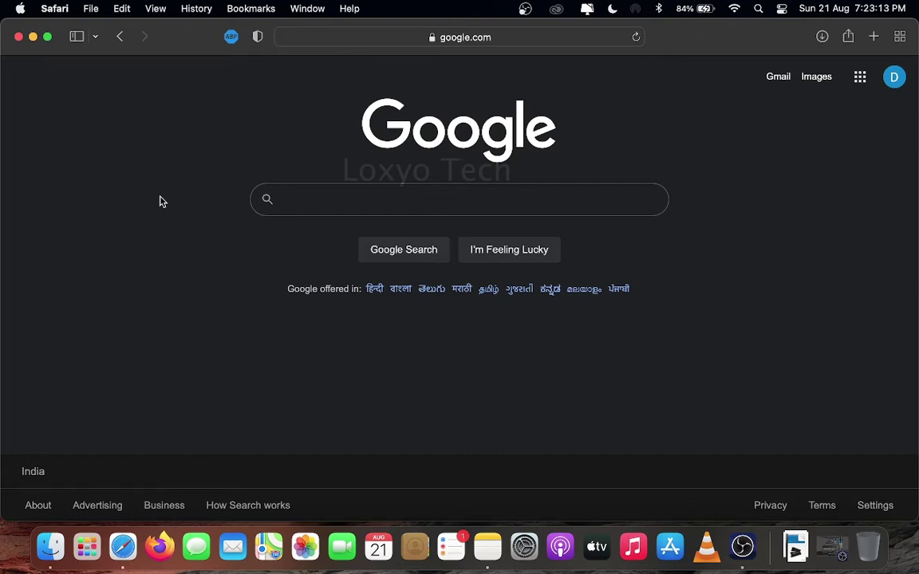
type("Samsung Magician & SSD Tools")
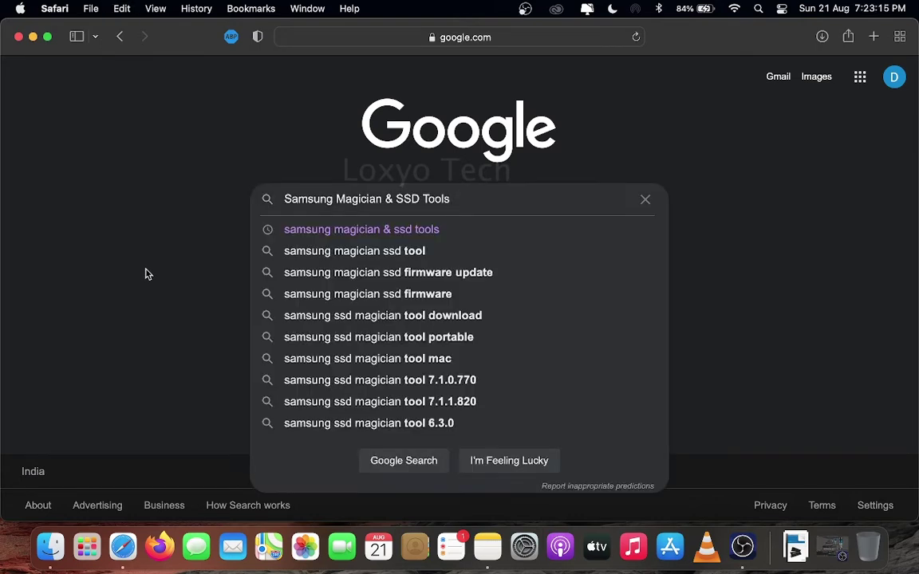
key("Return")
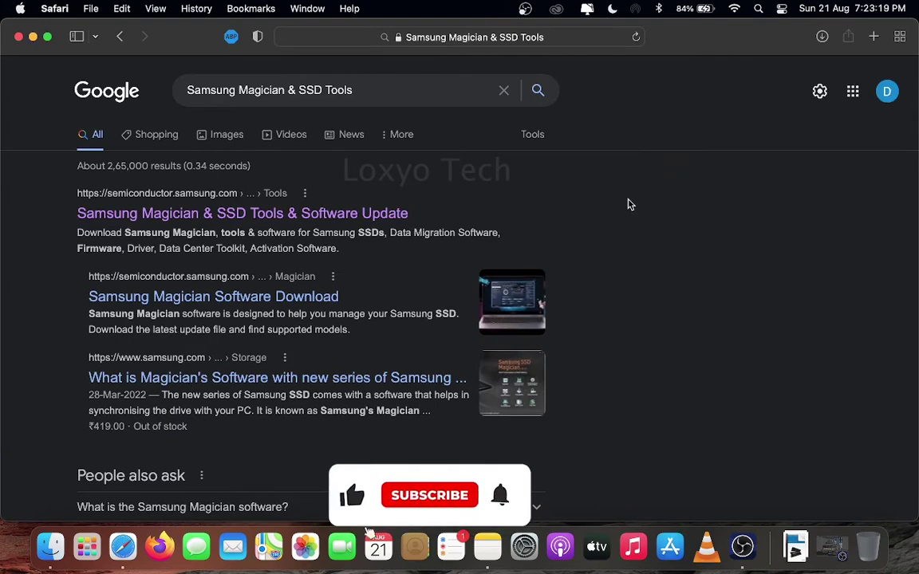
From Samsung's Tools & Software page, download the NVMe SSD-970 EVO Plus firmware ISO
left_click(300, 215)
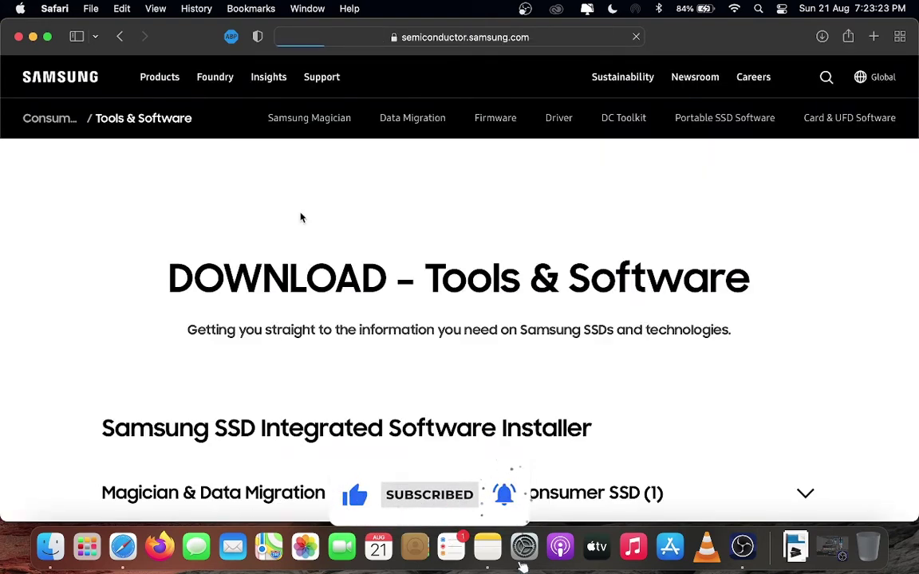
scroll(608, 392, "down", 10)
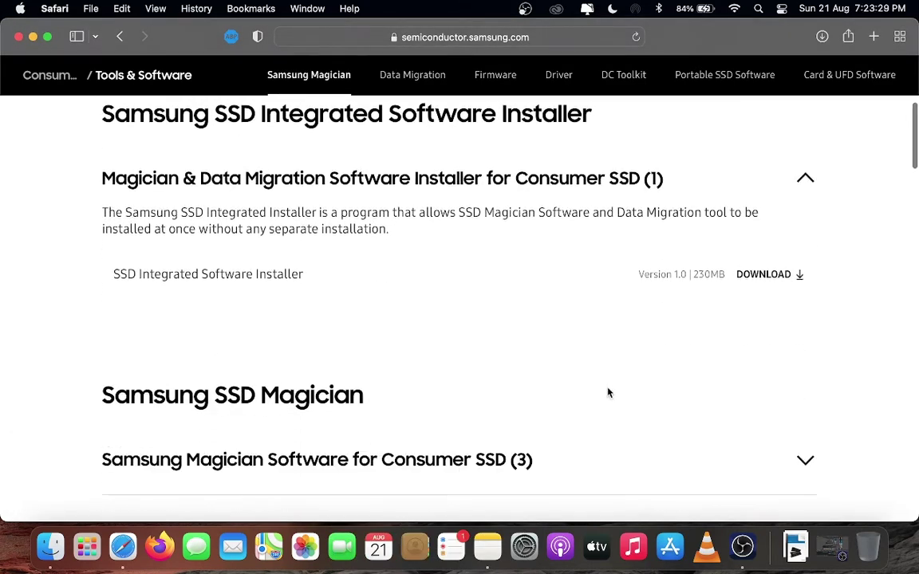
scroll(608, 392, "down", 10)
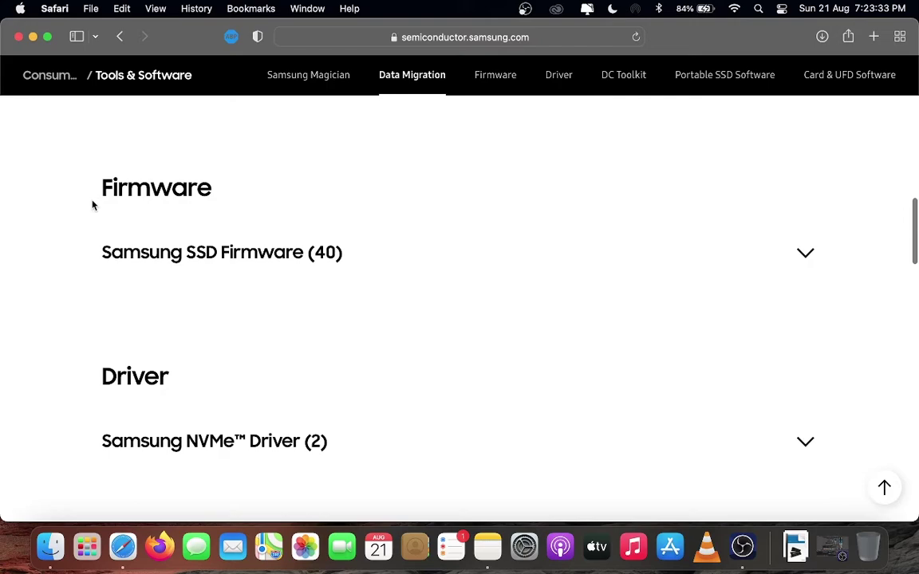
left_click(159, 252)
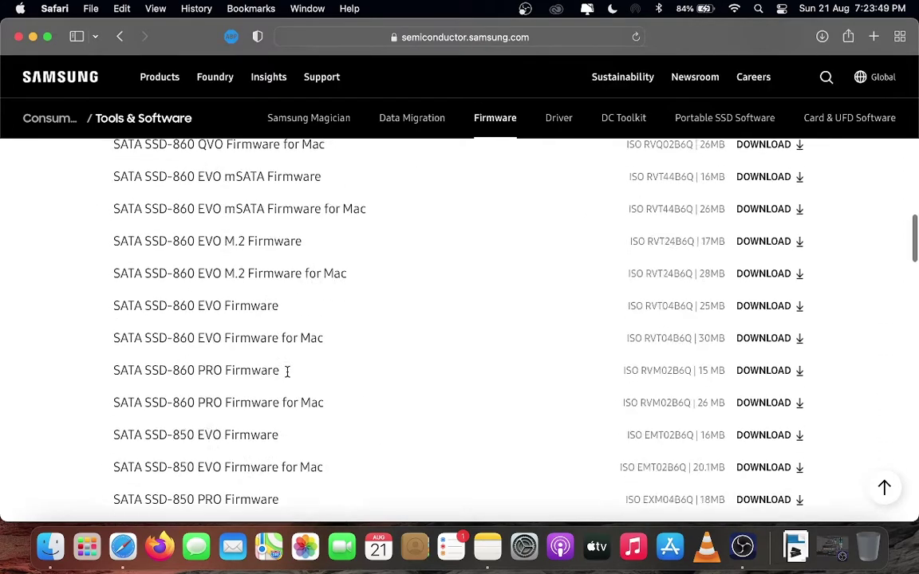
left_click_drag(115, 266, 357, 264)
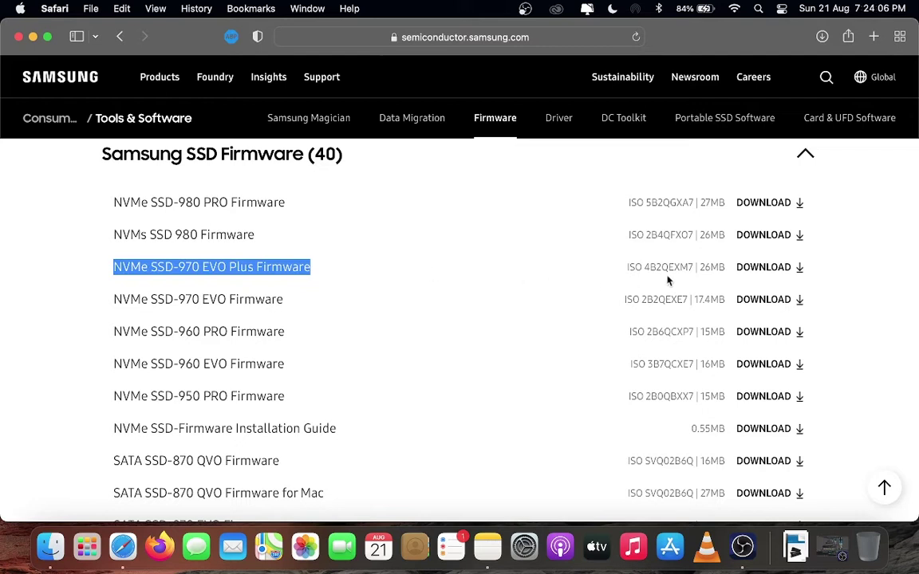
left_click(777, 269)
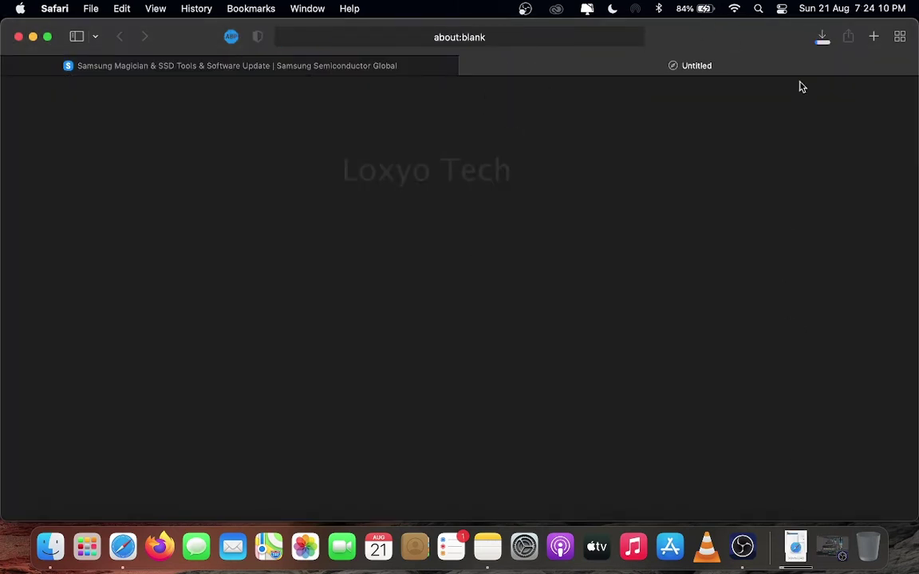
Check the firmware download's progress and close the empty Untitled tab
left_click(822, 36)
left_click(605, 56)
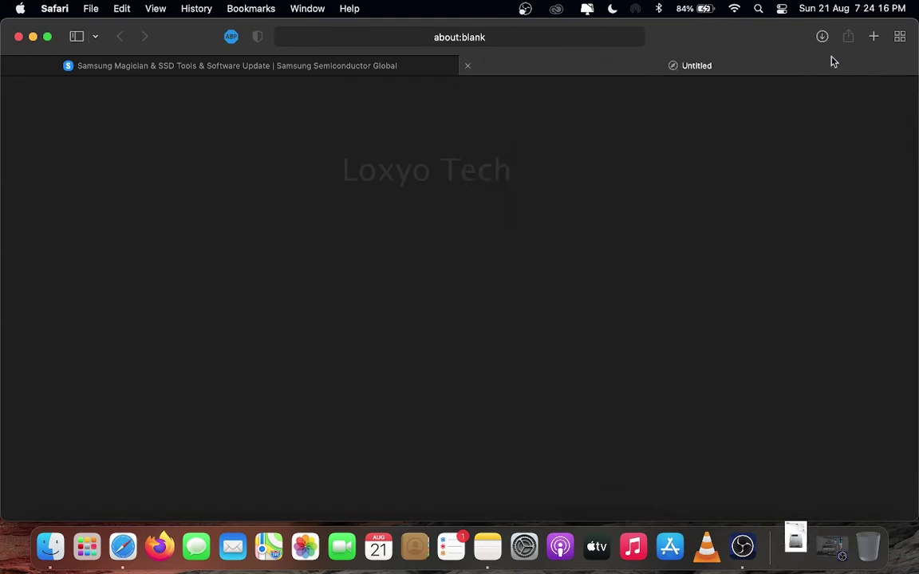
left_click(468, 65)
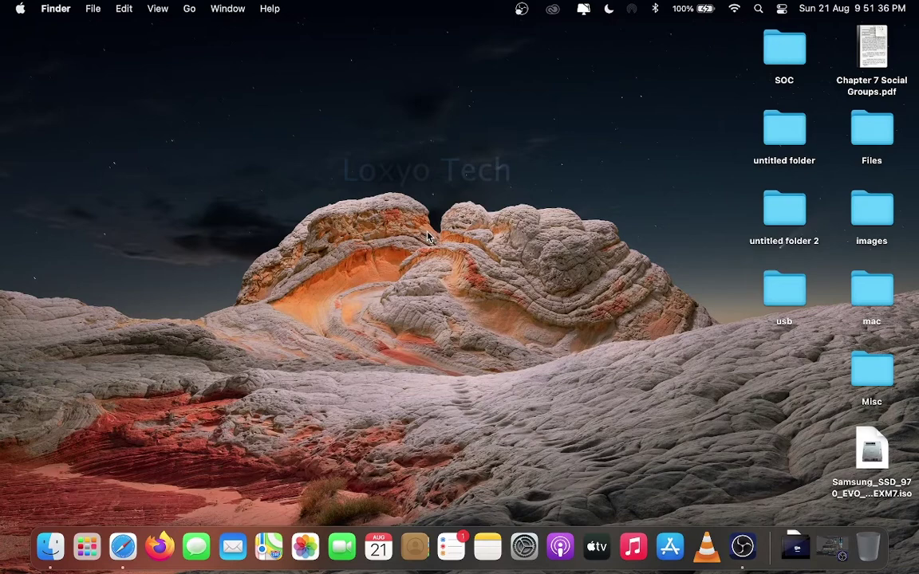
Search Google for 'balena etcher' and open the official balenaEtcher website
left_click(122, 545)
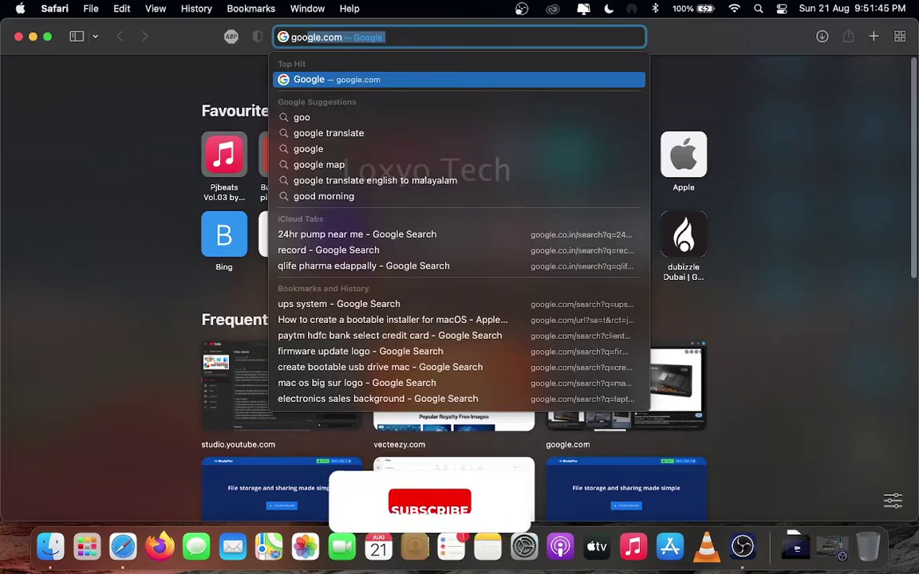
key("Return")
type("balena")
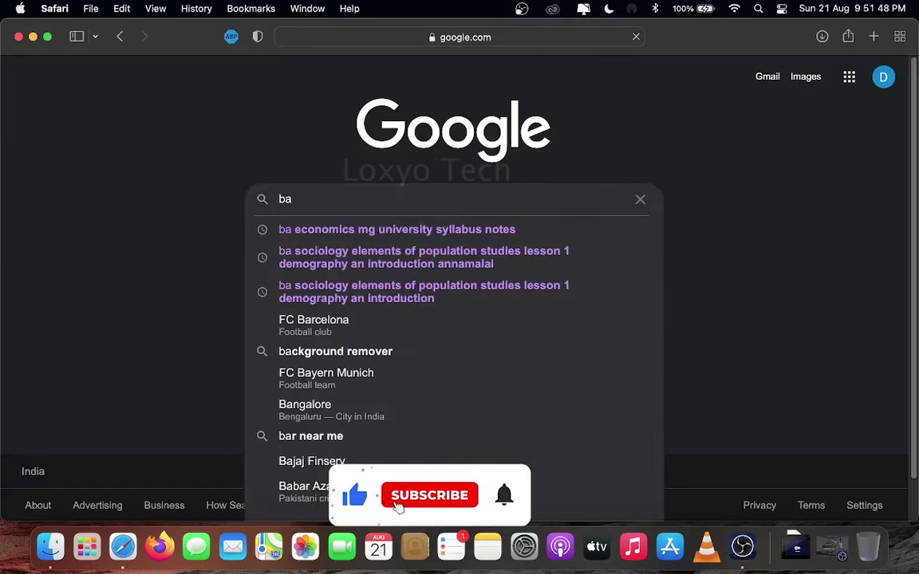
type(" etcher")
key("Return")
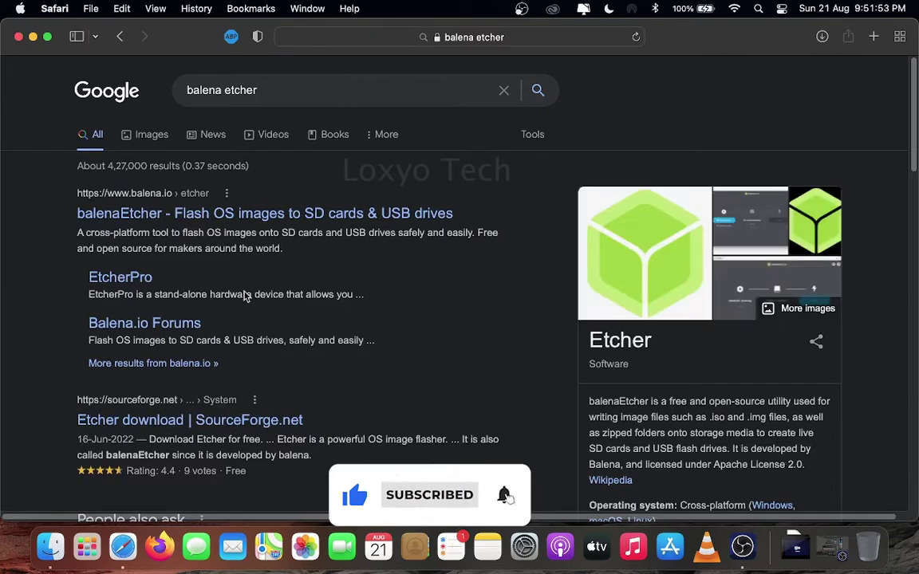
left_click(264, 154)
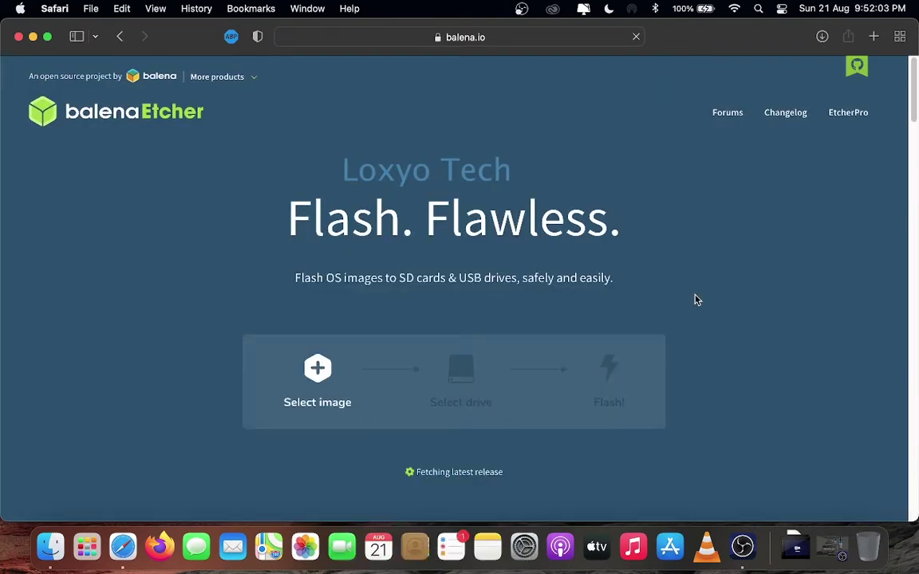
Download Etcher for macOS from balena.io's list of Etcher downloads
scroll(702, 321, "down", 10)
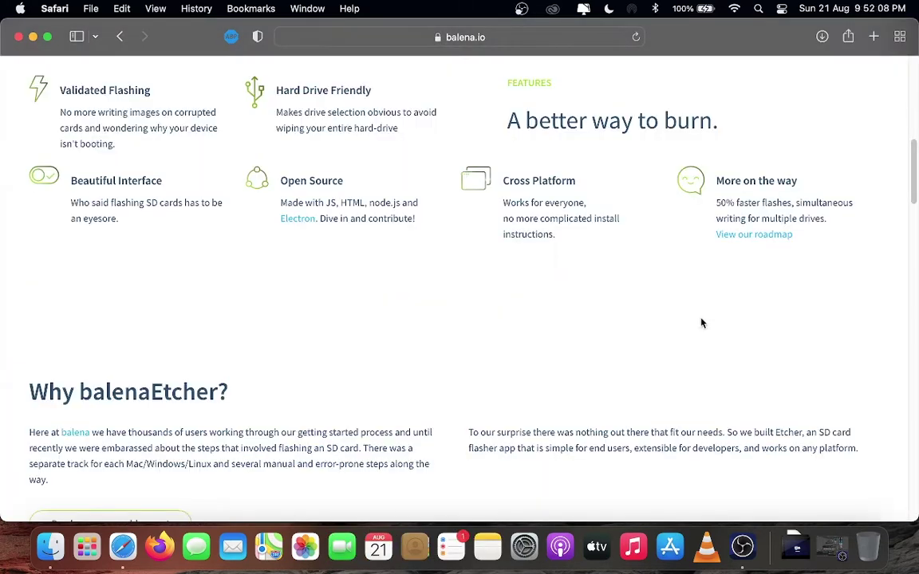
scroll(700, 323, "down", 15)
scroll(772, 357, "up", 5)
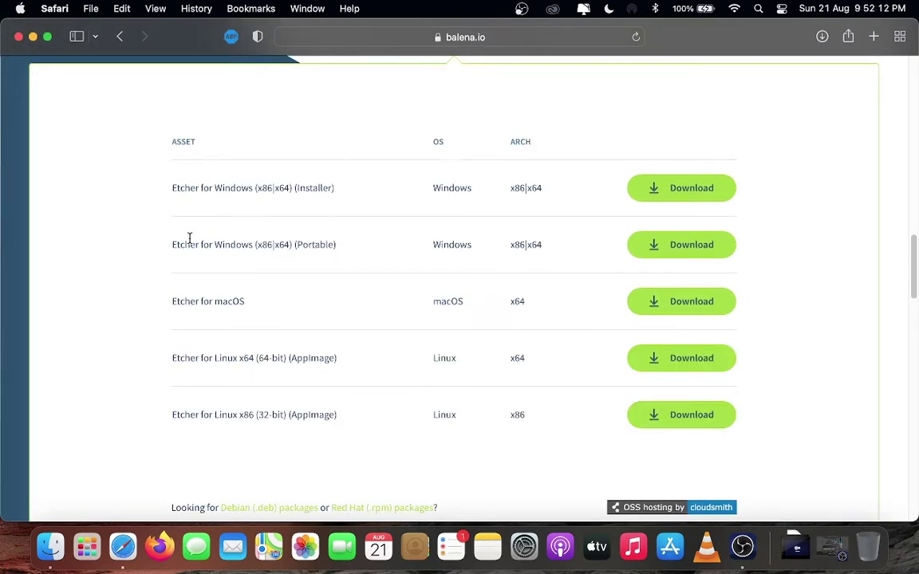
left_click_drag(251, 304, 195, 301)
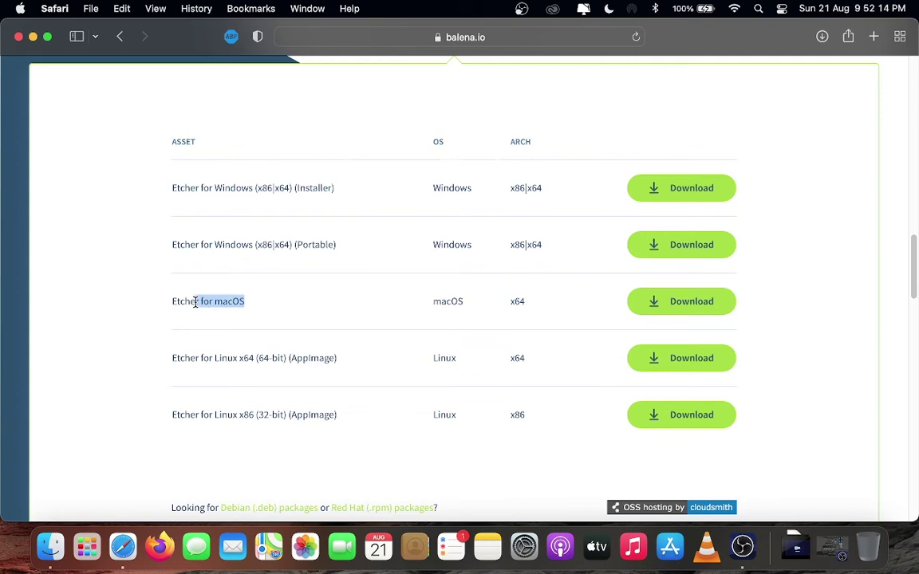
left_click(685, 314)
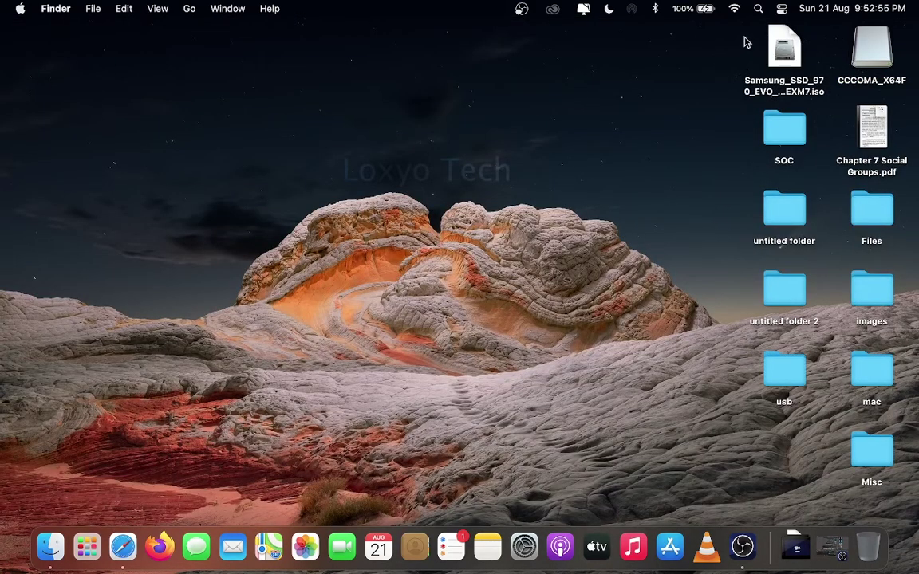
Launch Disk Utility via Spotlight and erase CCCOMA_X64F as Mac OS Extended (Journaled)
left_click(756, 10)
type("di")
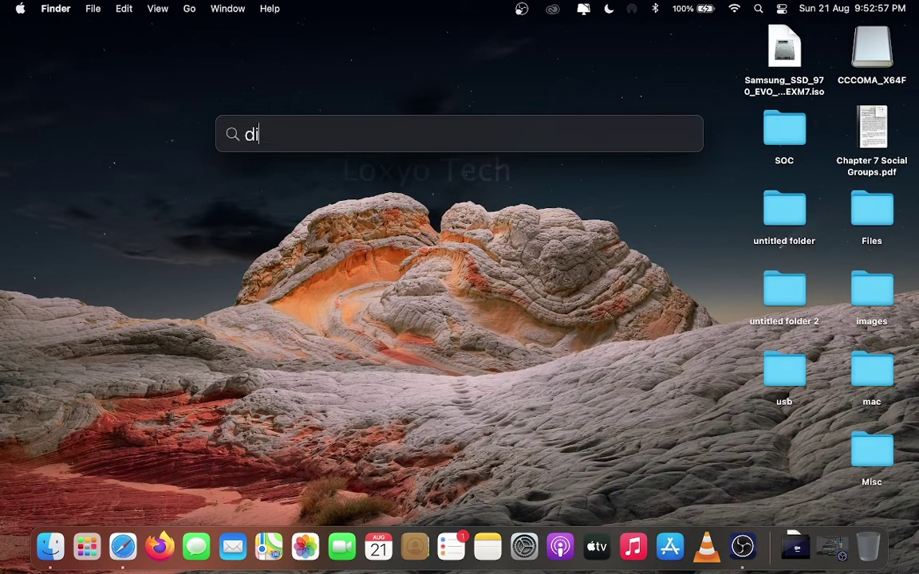
type("sk")
key("Return")
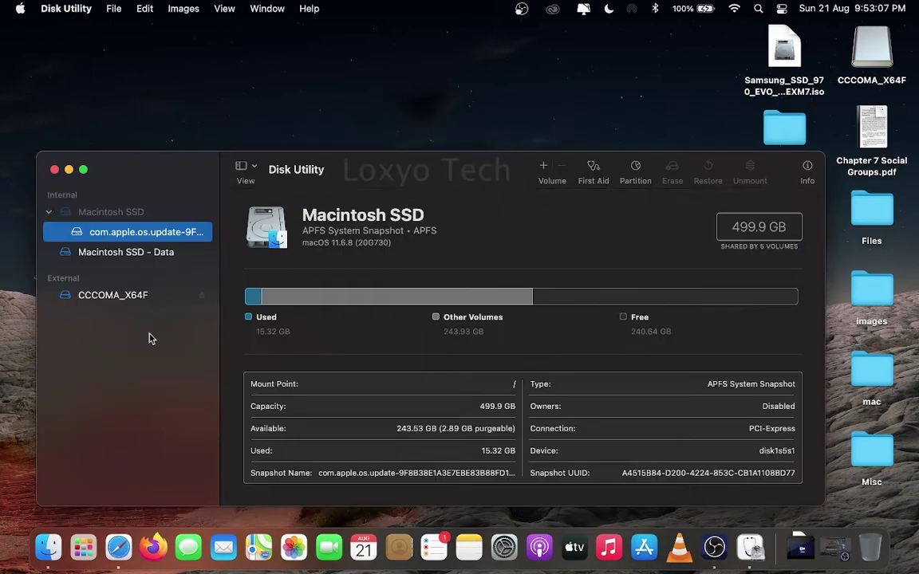
left_click(94, 297)
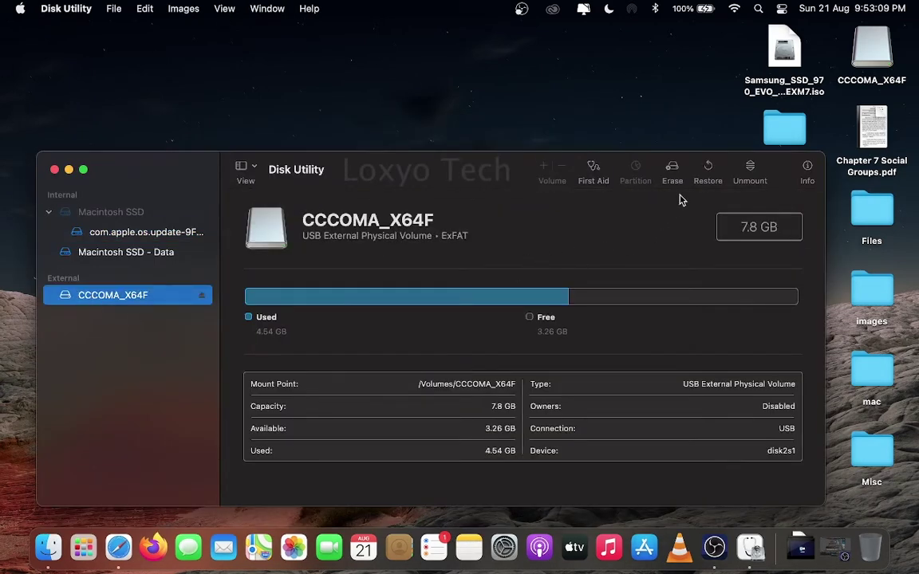
left_click(672, 170)
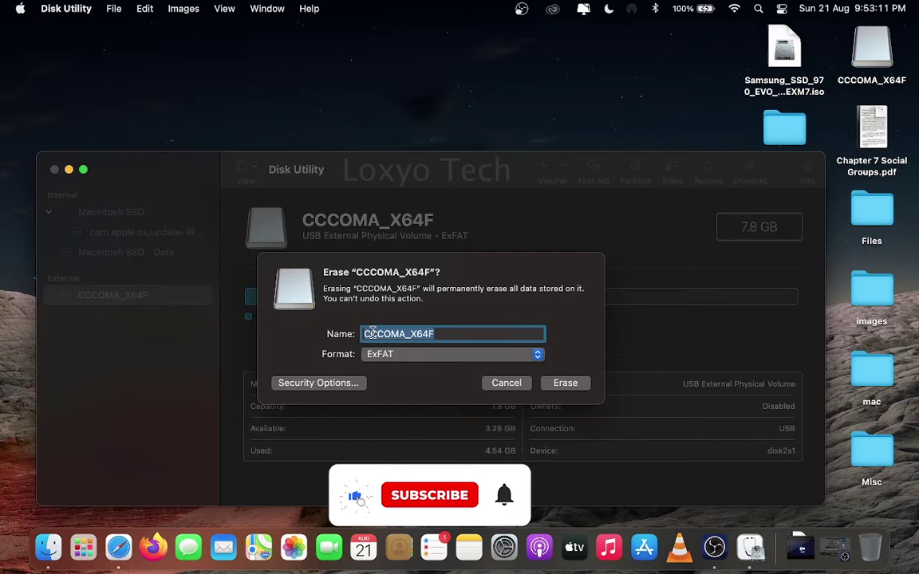
left_click(400, 357)
left_click(474, 303)
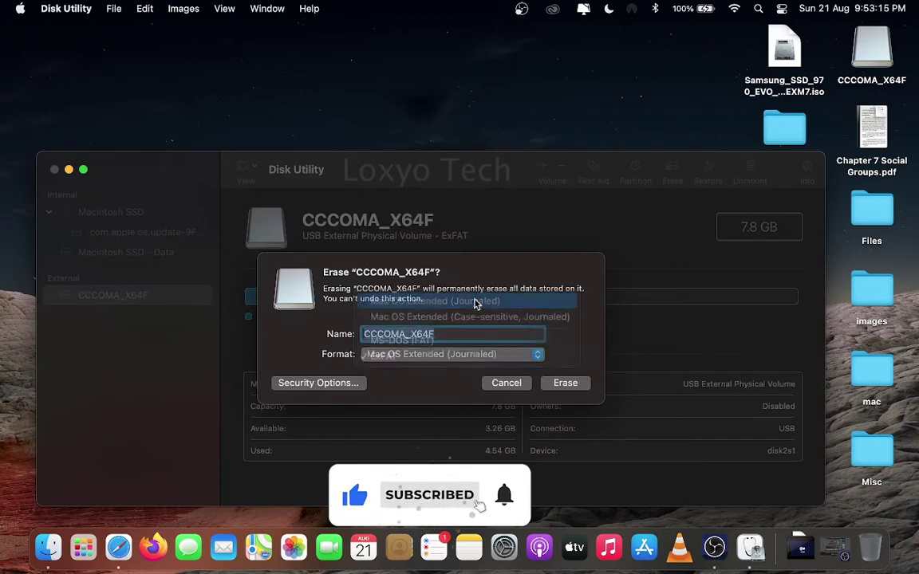
left_click(566, 383)
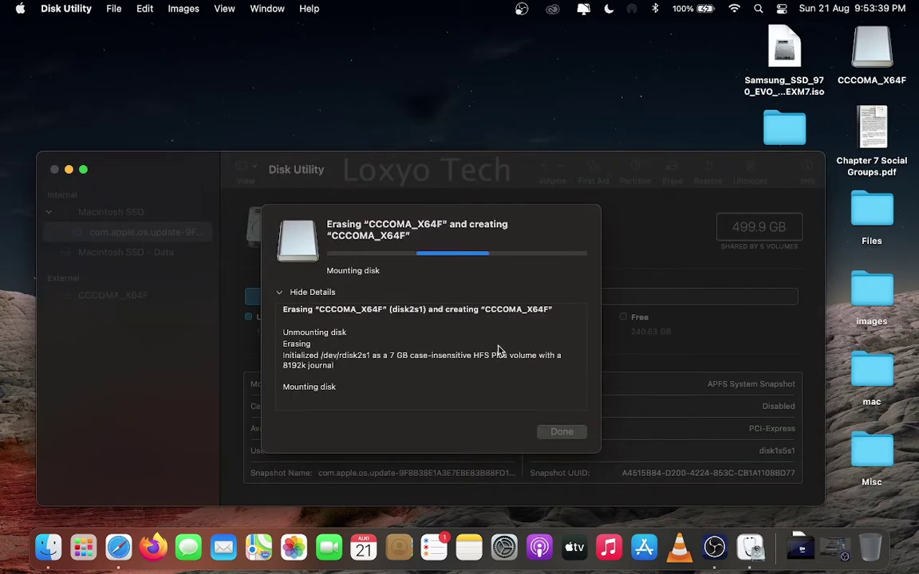
Dismiss the erase report, launch balenaEtcher and load Samsung_SSD_970_EVO_Plus_4B2QEXM7.iso from the Desktop
left_click(562, 431)
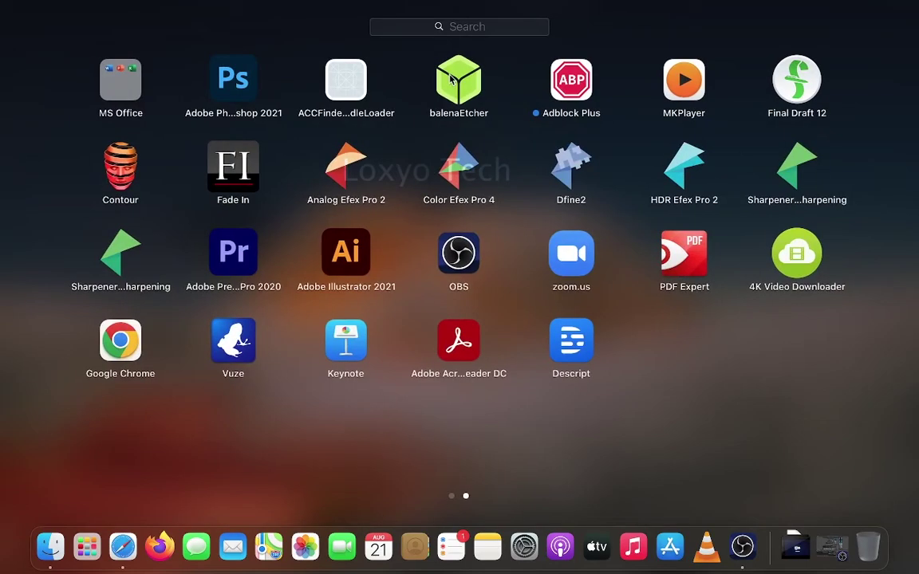
left_click(459, 82)
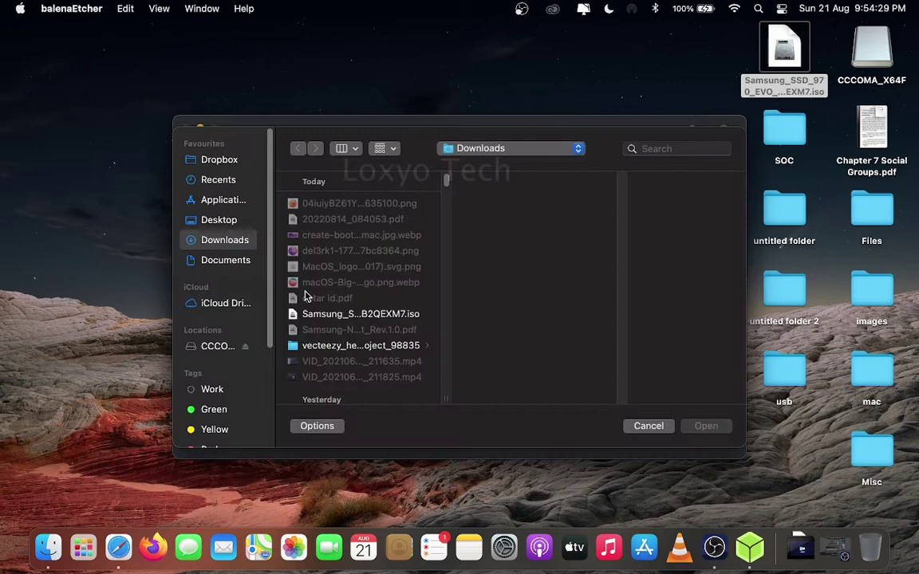
left_click(219, 220)
left_click(353, 215)
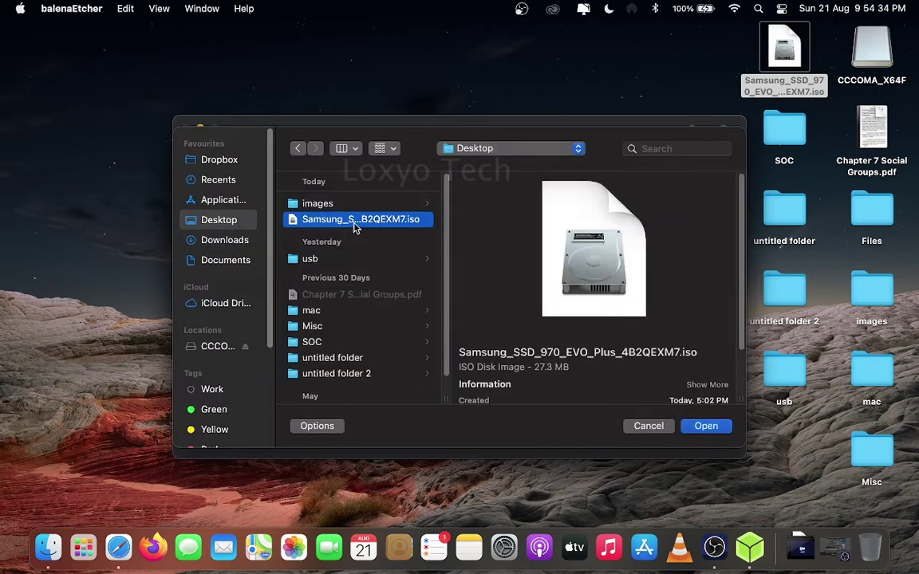
left_click(705, 425)
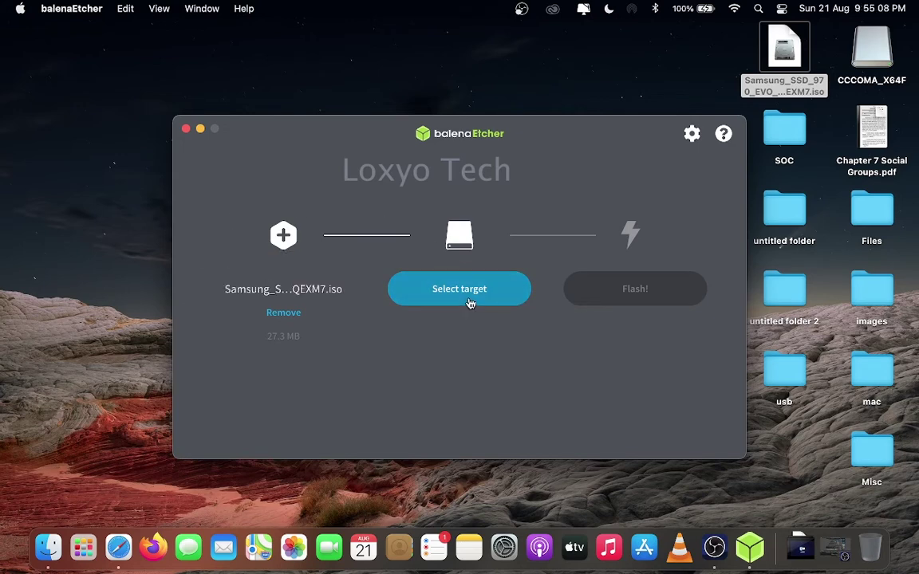
Choose the 7.8 GB SanDisk Cruzer Blade Media drive as target and start flashing
left_click(469, 299)
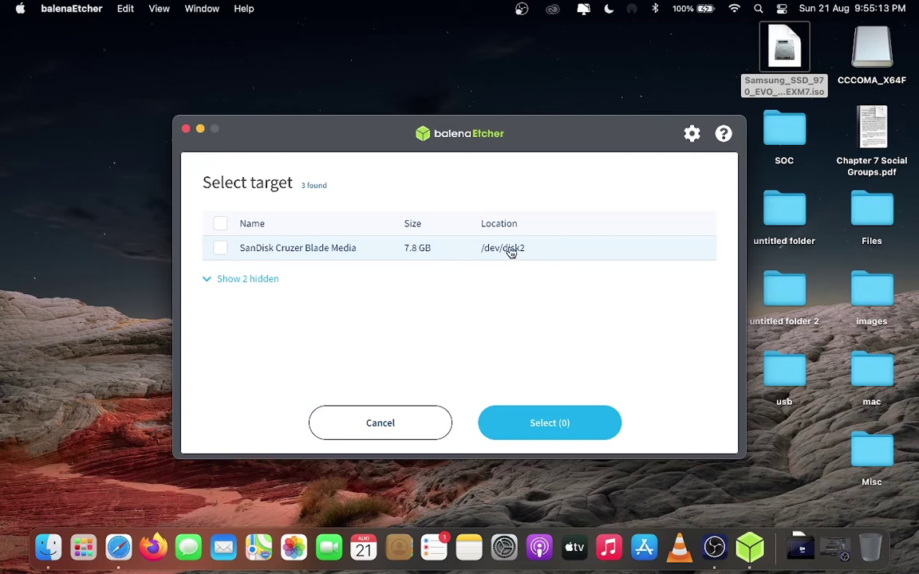
left_click(220, 249)
left_click(573, 428)
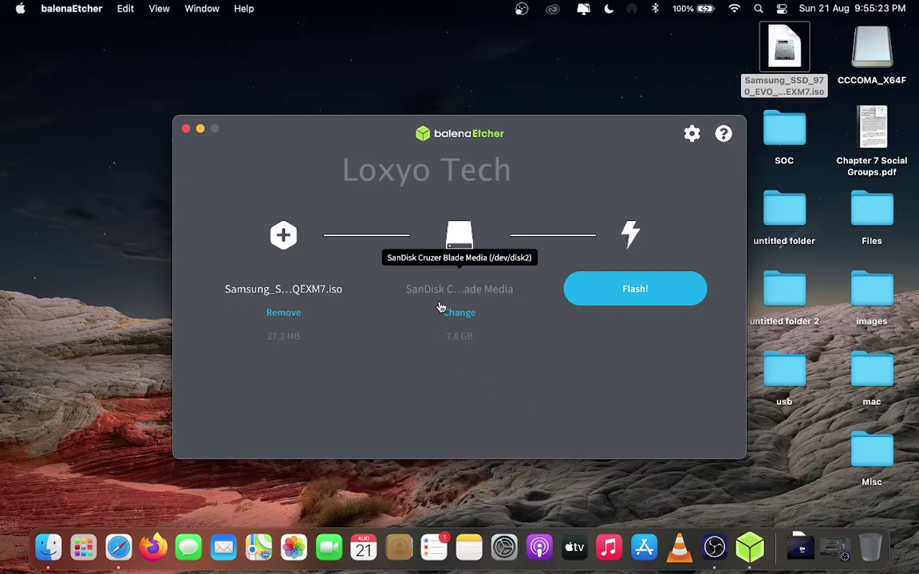
left_click(653, 288)
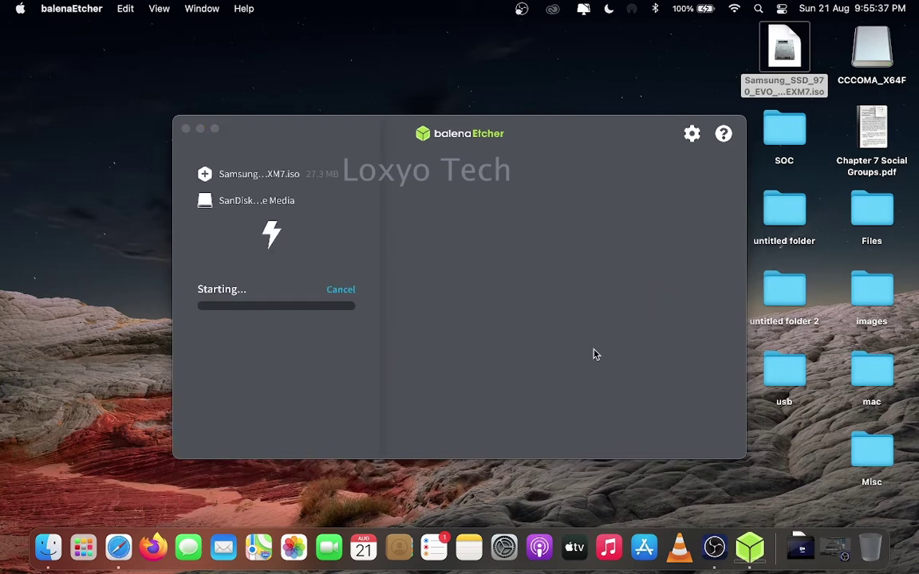
Enter the admin password at the privileged access prompt so the flash can proceed
type("••")
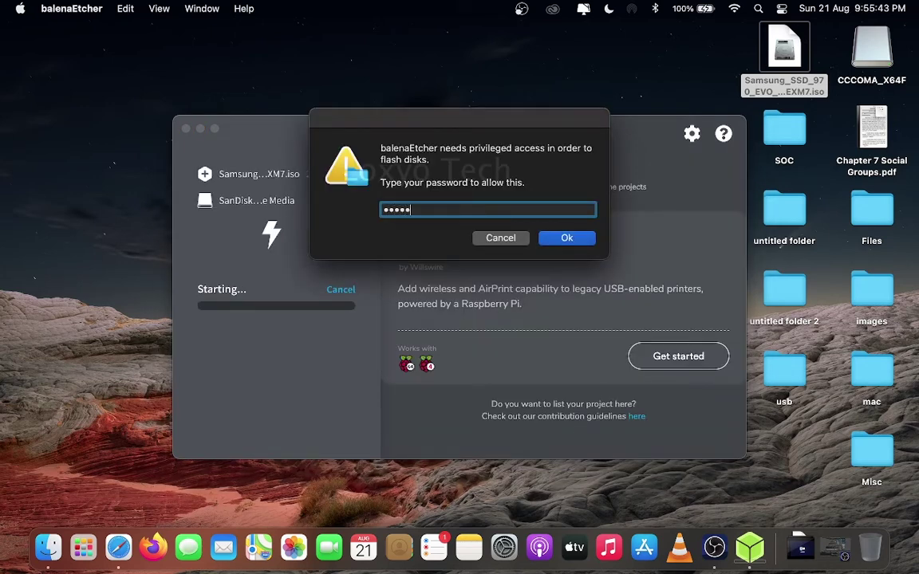
key("Return")
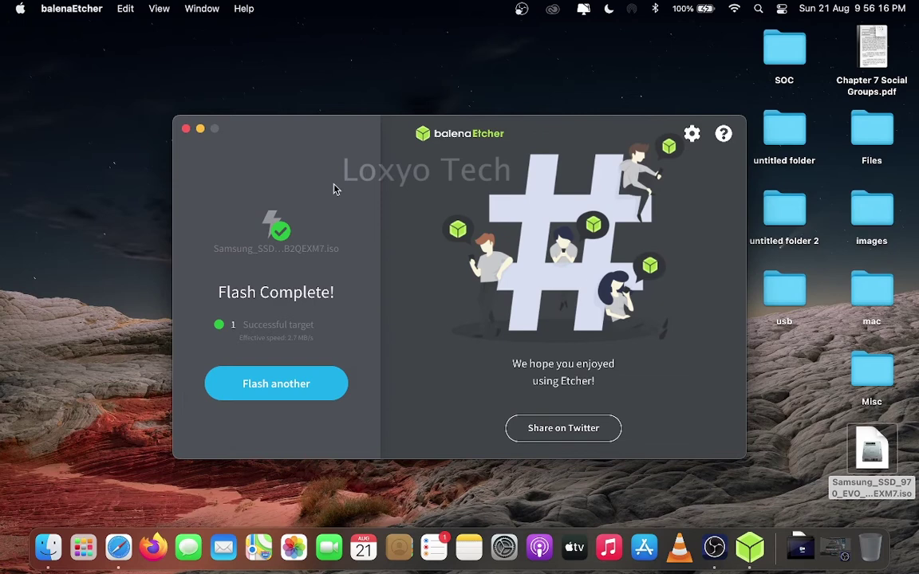
Close balenaEtcher and boot from the EFI Boot USB drive in Startup Manager
left_click(186, 129)
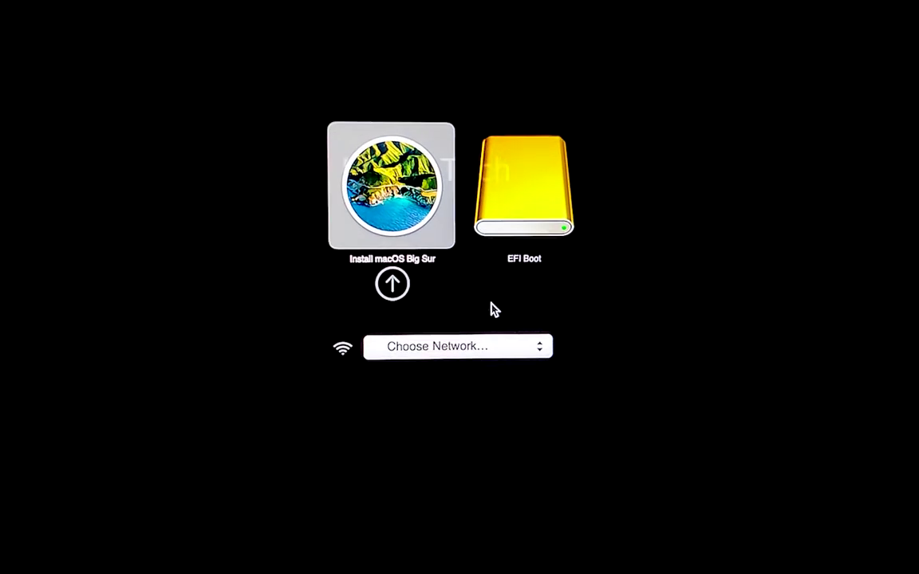
left_click(520, 190)
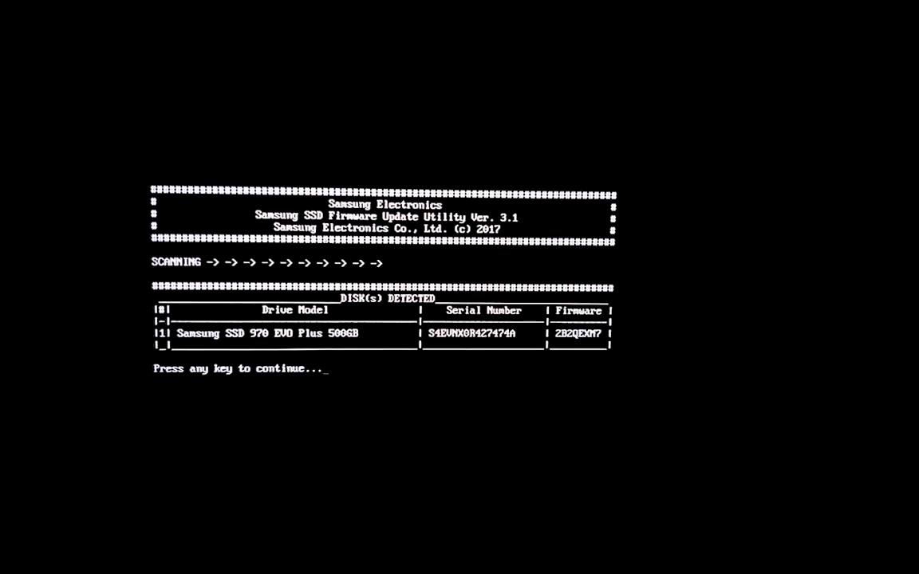
Continue past the detected-drive list to see the 970 EVO Plus firmware status, 2B2QEXM7
key("Return")
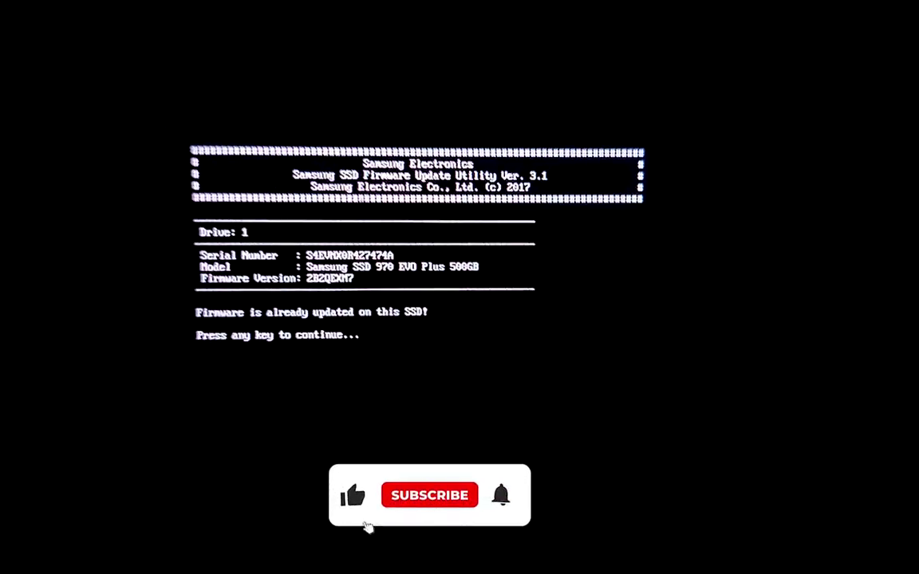